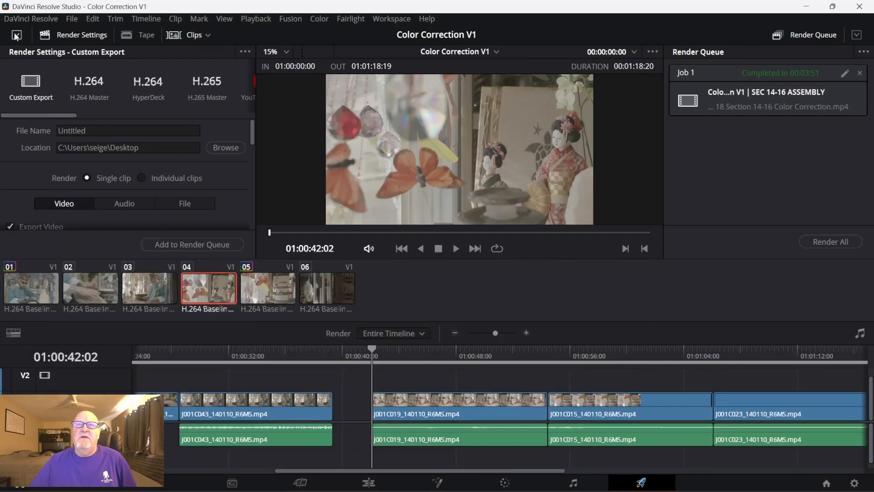
# - Open the Color page for the butterfly and doll clip at 01:00:42:02
pyautogui.click(505, 483)
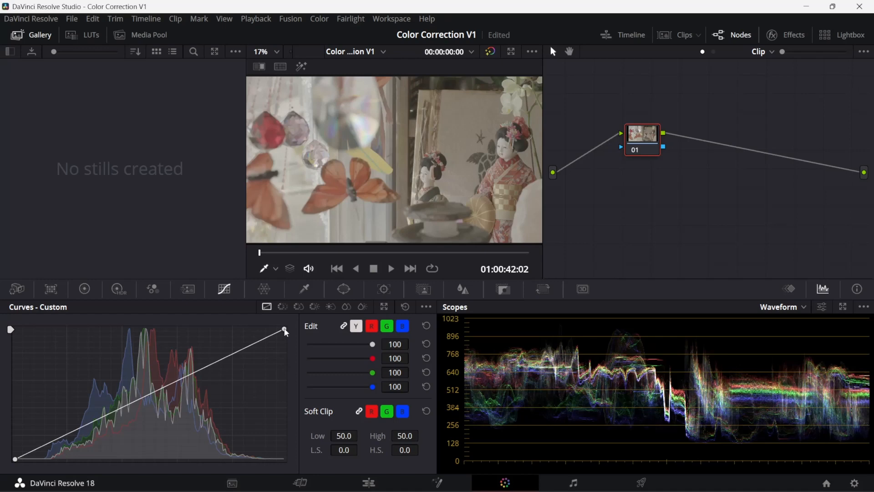
# - Pull the linked custom curve's white and black points inward to the histogram's edges, and lower an added midtone point slightly
pyautogui.moveTo(286, 333)
pyautogui.mouseDown()
pyautogui.moveTo(211, 328)
pyautogui.moveTo(283, 333)
pyautogui.mouseUp()
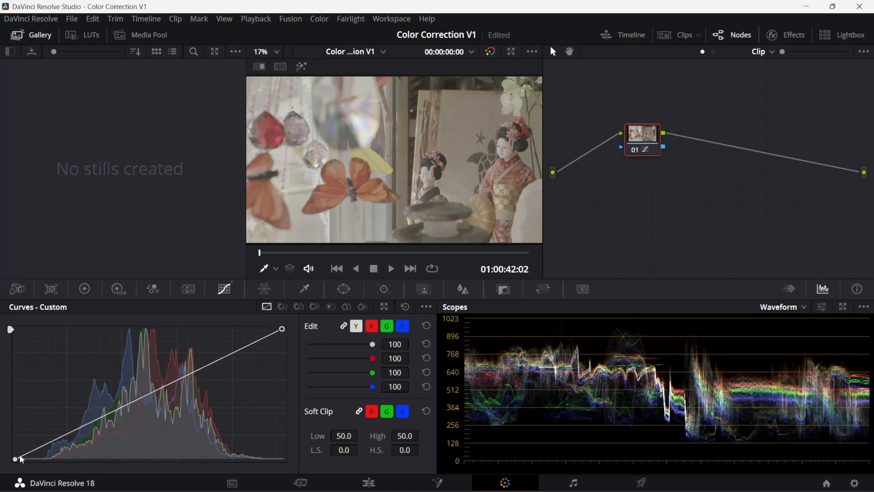
pyautogui.moveTo(17, 456)
pyautogui.mouseDown()
pyautogui.moveTo(42, 460)
pyautogui.moveTo(21, 464)
pyautogui.mouseUp()
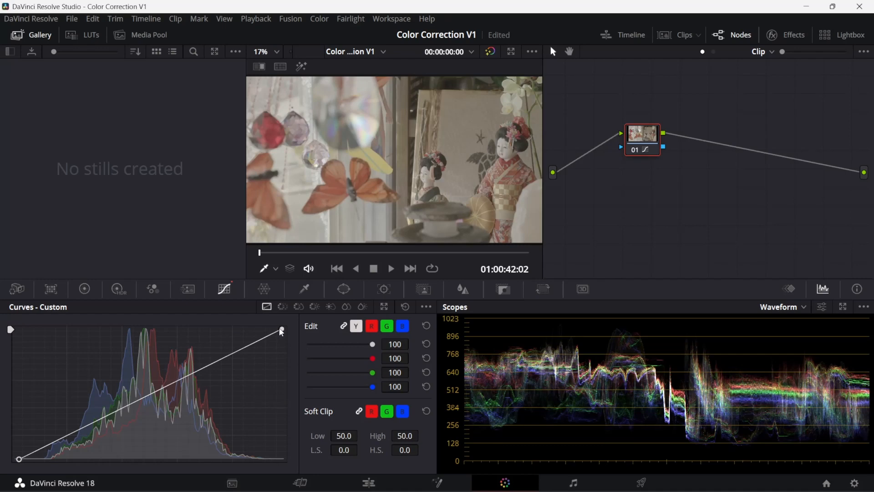
pyautogui.moveTo(282, 332); pyautogui.dragTo(234, 328)
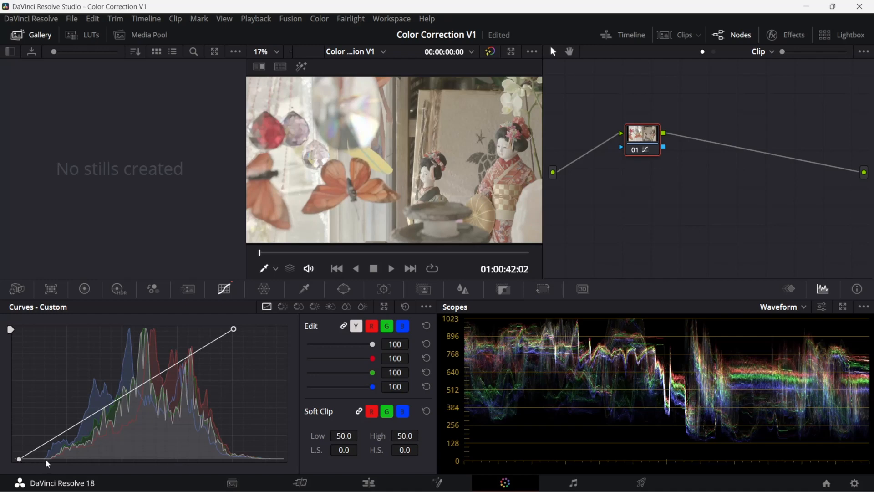
pyautogui.moveTo(21, 457); pyautogui.dragTo(62, 477)
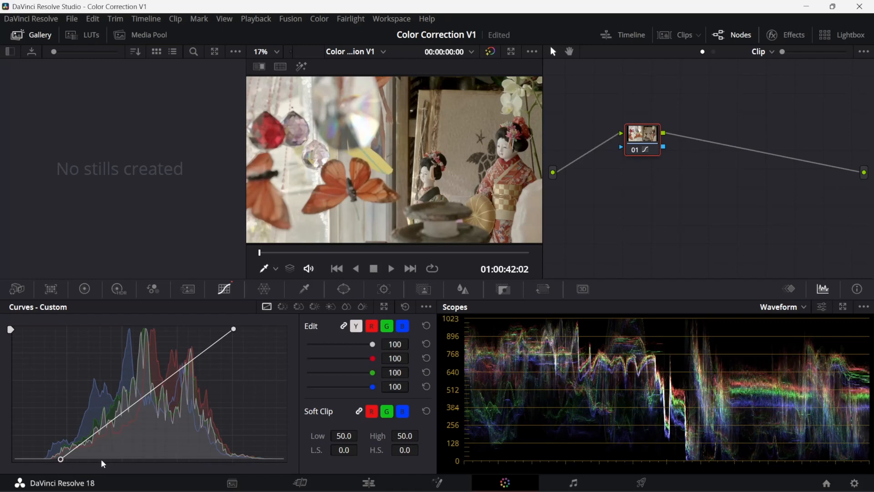
pyautogui.click(139, 398)
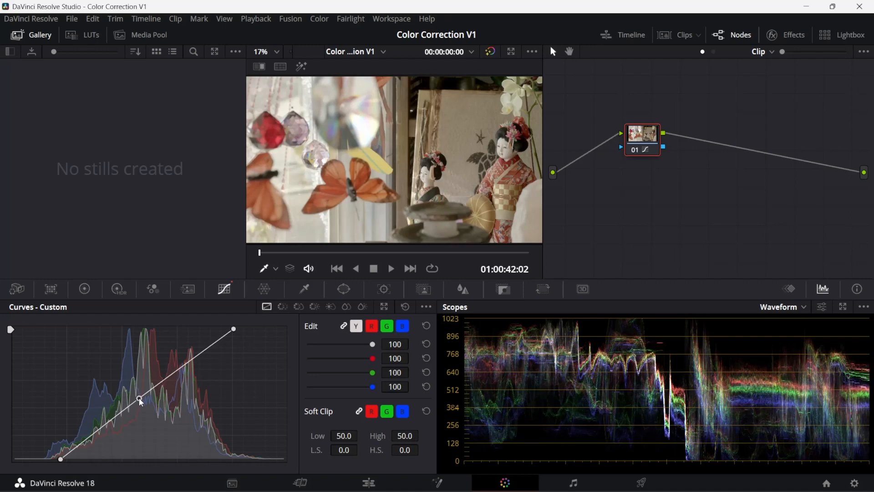
pyautogui.moveTo(140, 399); pyautogui.dragTo(145, 403)
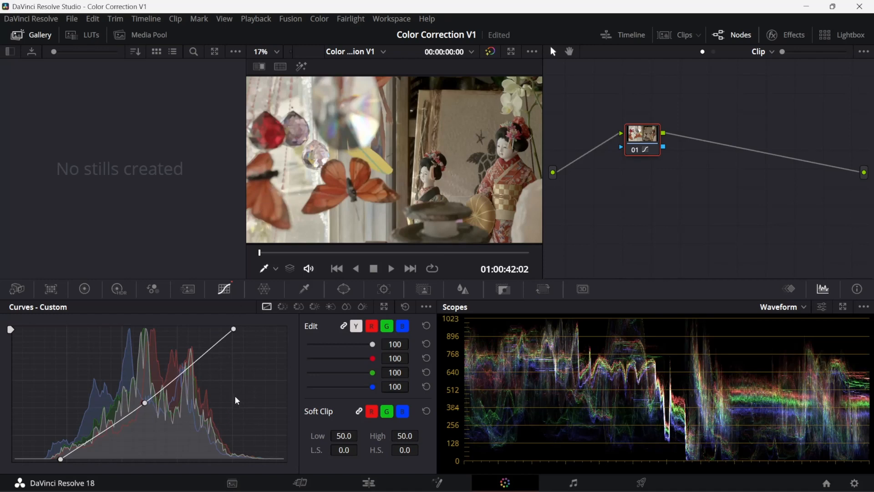
# - Undo all the custom curve edits on the butterfly and doll clip
pyautogui.hotkey('ctrl', 'z')
pyautogui.hotkey('ctrl', 'z')
pyautogui.hotkey('ctrl', 'z')
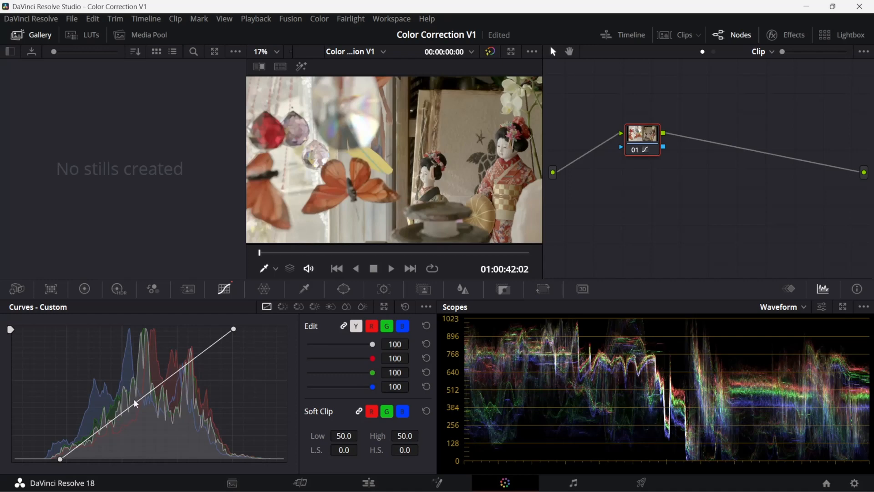
pyautogui.hotkey('ctrl', 'z')
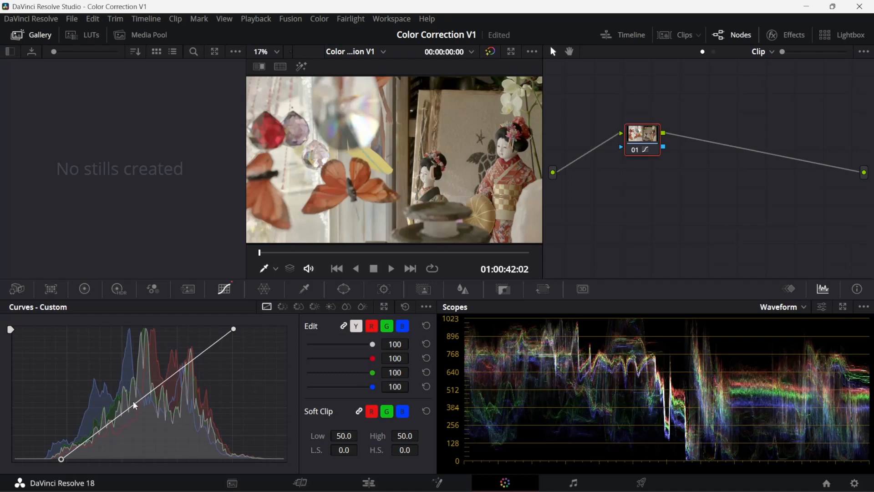
pyautogui.hotkey('ctrl', 'z')
pyautogui.hotkey('ctrl', 'z')
pyautogui.hotkey('ctrl', 'z')
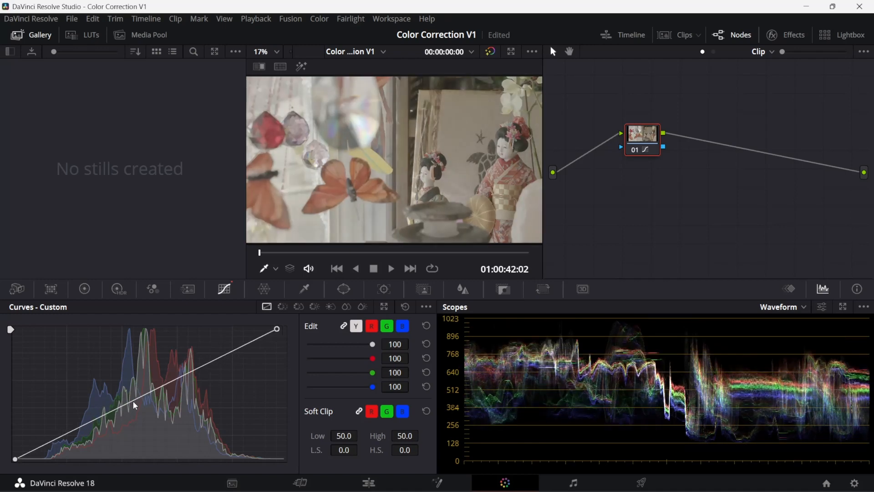
pyautogui.hotkey('ctrl', 'z')
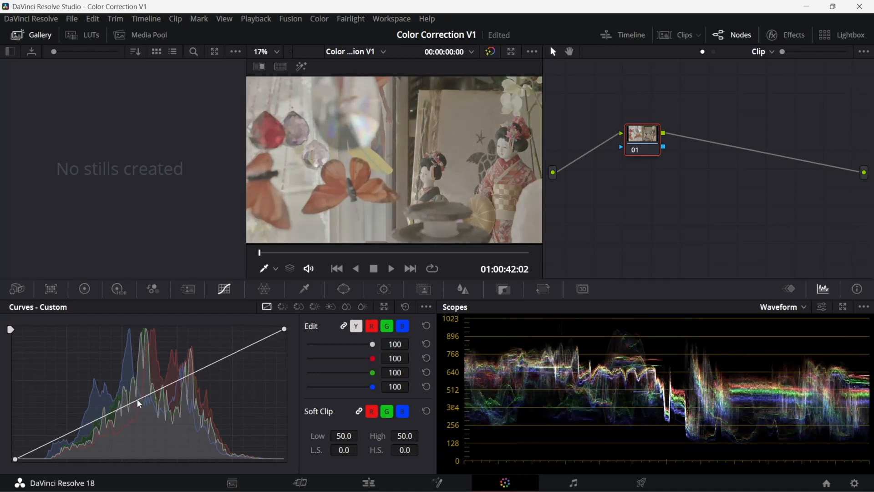
# - Add three control points along the custom curve, in the highlights, midtones and shadows
pyautogui.click(231, 352)
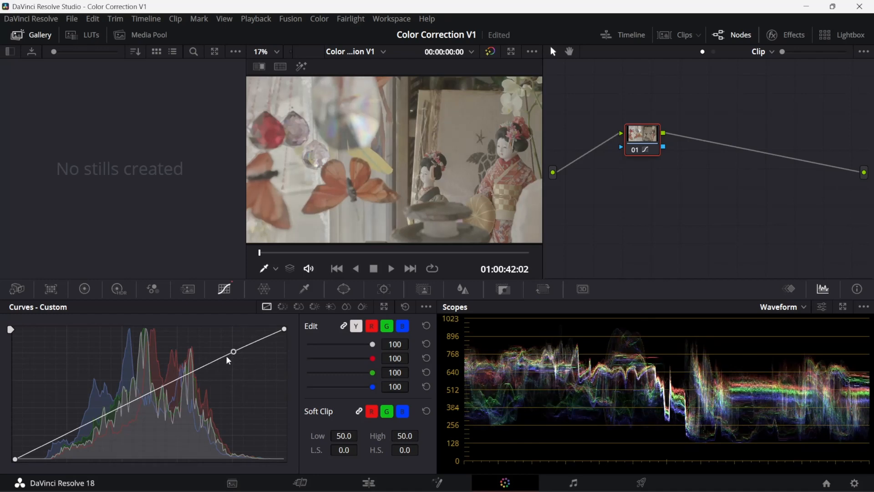
pyautogui.click(149, 390)
pyautogui.click(67, 432)
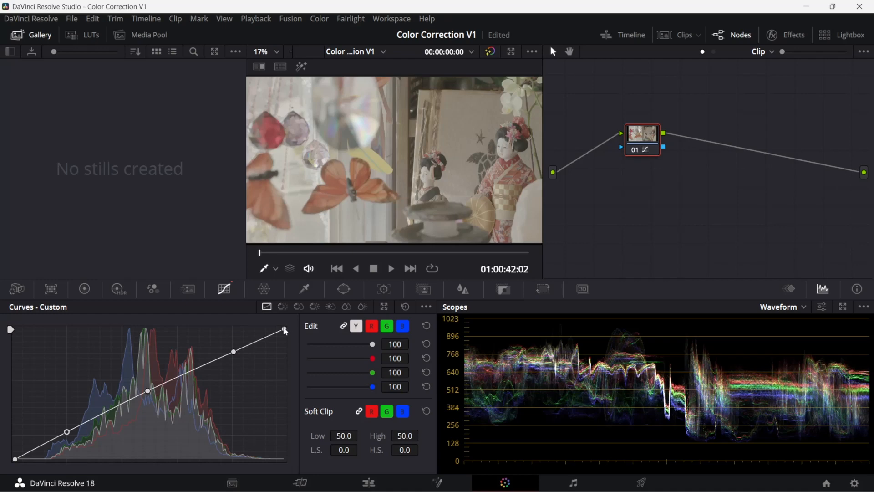
# - Lower the custom curve's white end point and raise the highlight control point slightly to flatten the upper part of the curve
pyautogui.moveTo(283, 327); pyautogui.dragTo(291, 350)
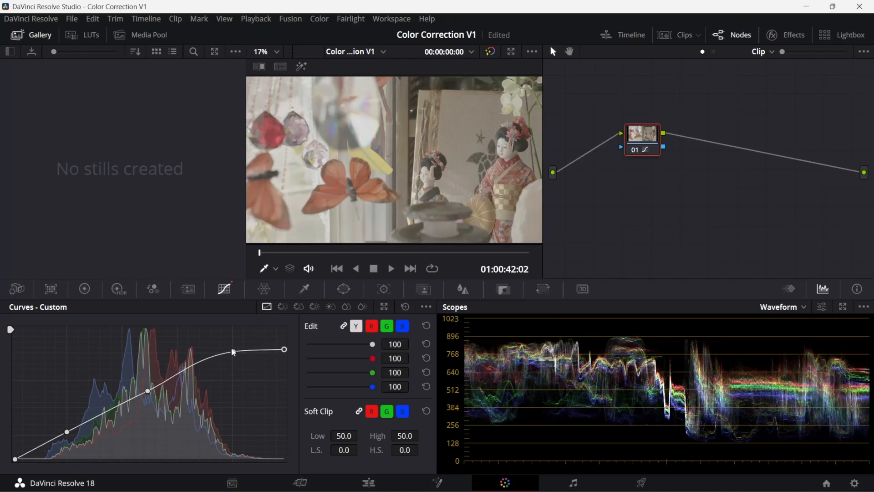
pyautogui.moveTo(236, 352)
pyautogui.mouseDown()
pyautogui.moveTo(232, 394)
pyautogui.moveTo(233, 342)
pyautogui.mouseUp()
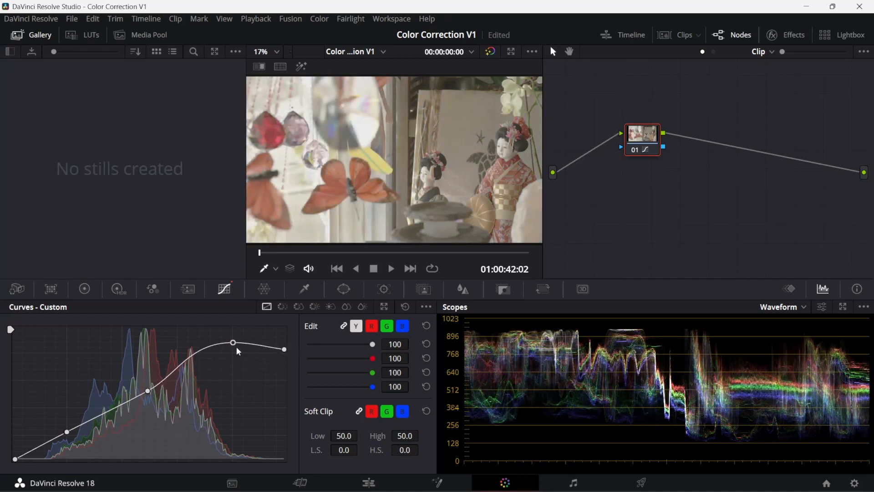
pyautogui.moveTo(235, 343)
pyautogui.mouseDown()
pyautogui.moveTo(233, 369)
pyautogui.moveTo(234, 351)
pyautogui.mouseUp()
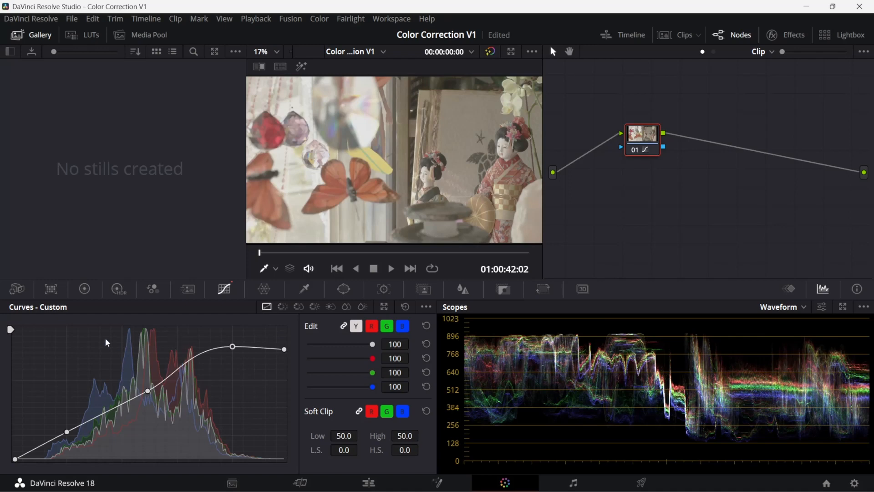
pyautogui.click(233, 347)
# - Nudge the curve's shadow point, shift the midtone point toward the shadows, and return the white end point to maximum output
pyautogui.moveTo(67, 432)
pyautogui.mouseDown()
pyautogui.moveTo(77, 416)
pyautogui.moveTo(78, 430)
pyautogui.moveTo(67, 431)
pyautogui.mouseUp()
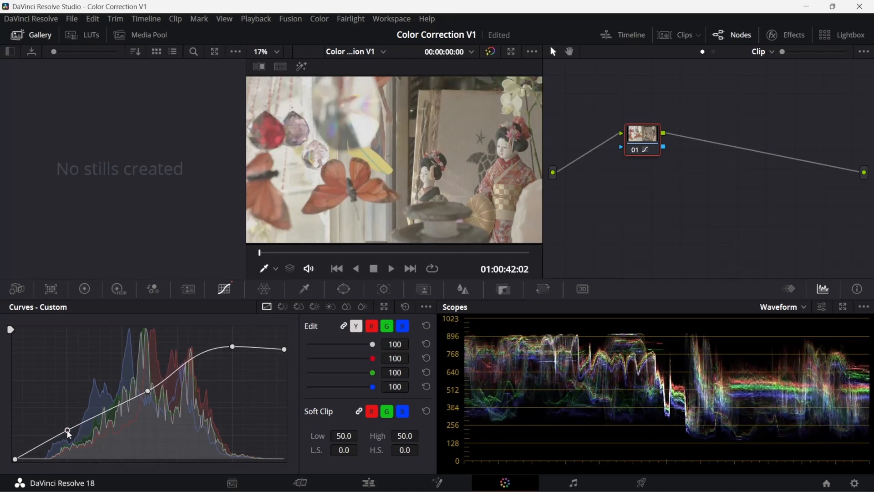
pyautogui.moveTo(143, 396)
pyautogui.mouseDown()
pyautogui.moveTo(122, 405)
pyautogui.moveTo(140, 393)
pyautogui.moveTo(136, 400)
pyautogui.mouseUp()
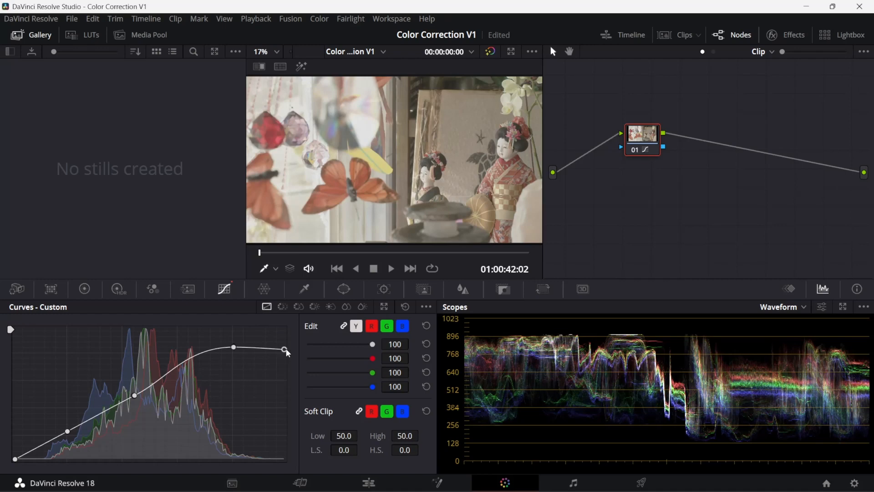
pyautogui.moveTo(285, 349); pyautogui.dragTo(298, 327)
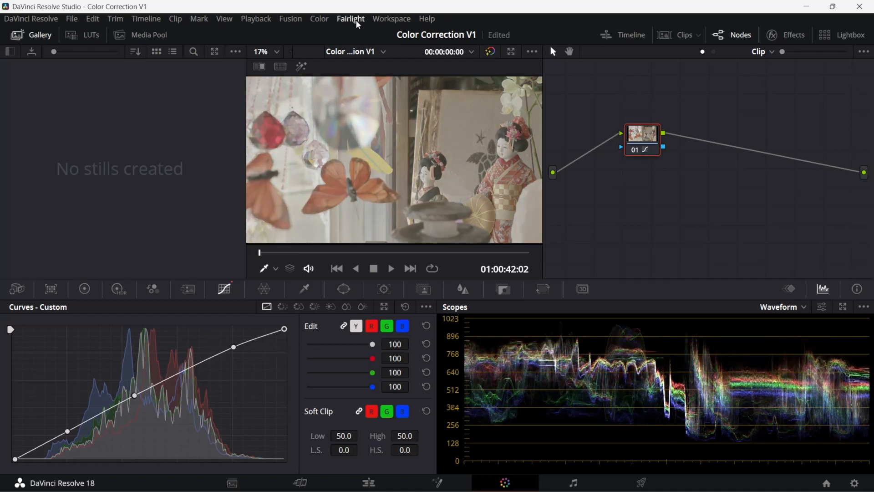
# - Reset all grades and nodes on the butterfly and doll clip, clearing its multi-point curve
pyautogui.click(323, 20)
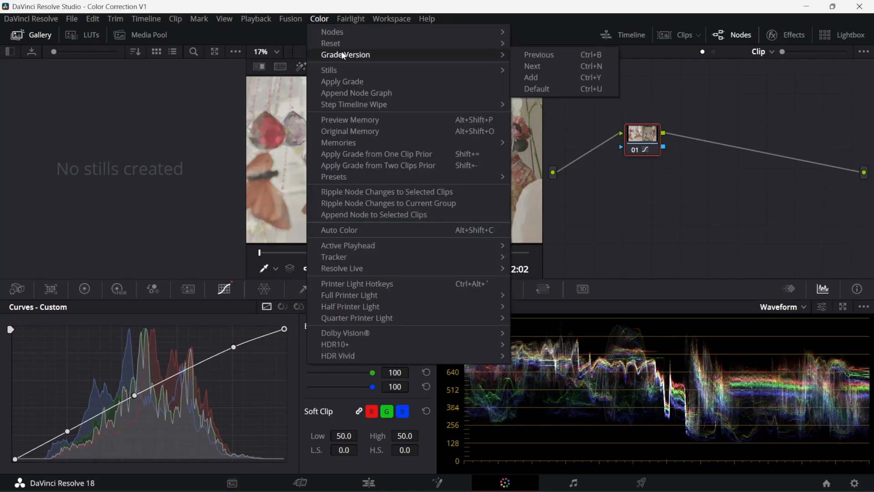
pyautogui.moveTo(337, 43)
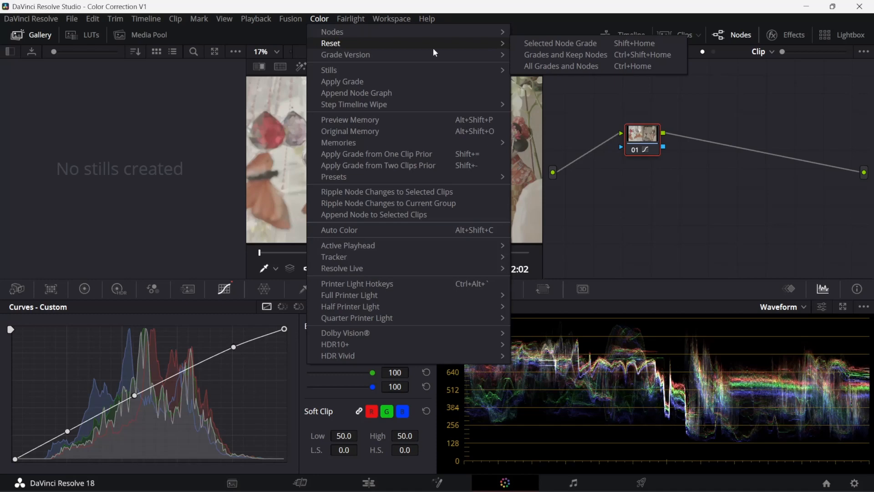
pyautogui.click(534, 65)
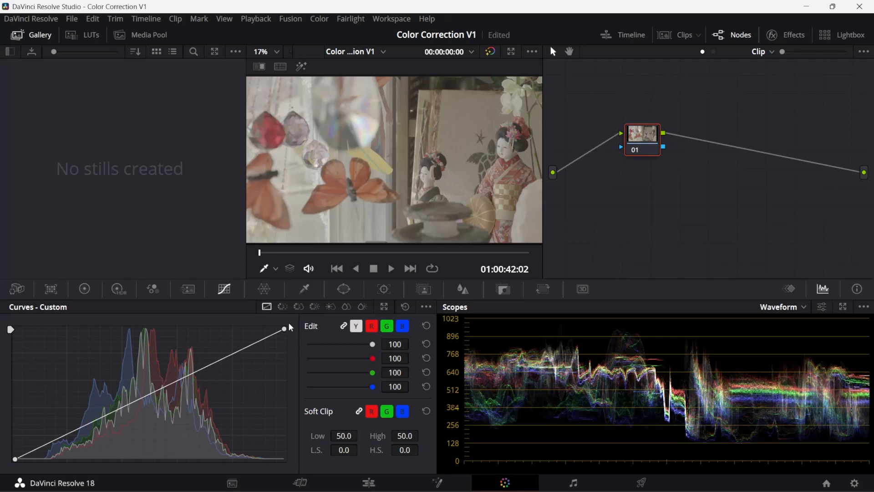
# - Unlink the curve channels and pull the luma, red and green white points inward by different amounts
pyautogui.click(343, 327)
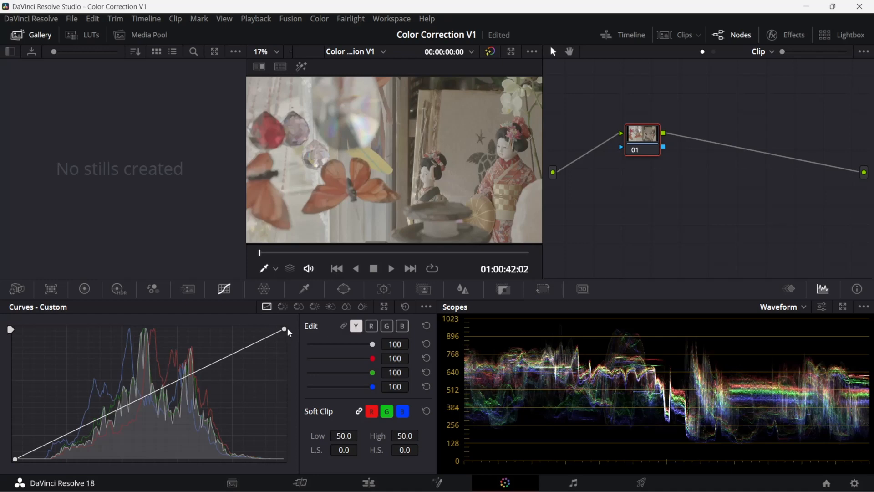
pyautogui.moveTo(288, 329); pyautogui.dragTo(217, 328)
pyautogui.moveTo(284, 329)
pyautogui.mouseDown()
pyautogui.moveTo(254, 328)
pyautogui.moveTo(273, 328)
pyautogui.mouseUp()
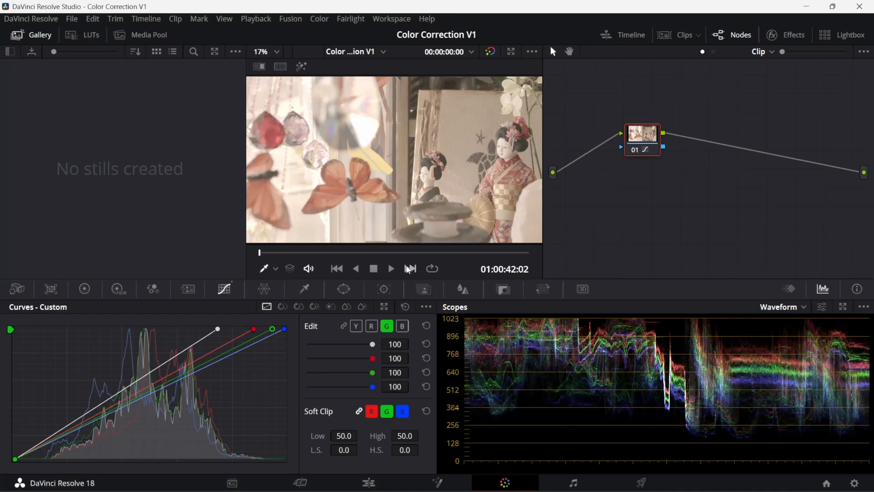
# - Reset all grades and nodes on the clip to clear the separate channel curves
pyautogui.click(320, 19)
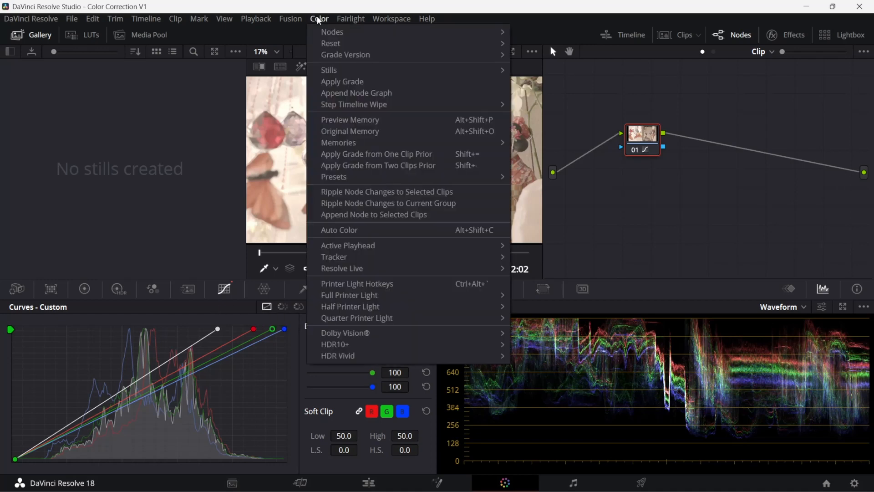
pyautogui.moveTo(333, 44)
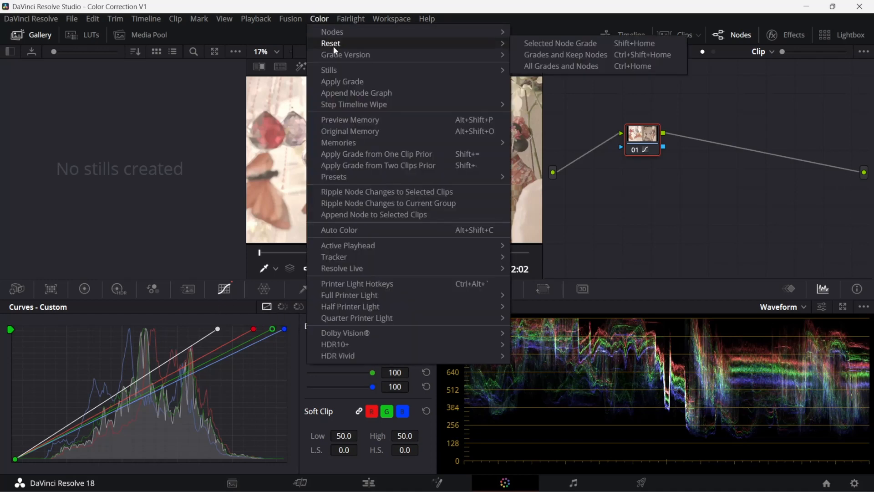
pyautogui.click(538, 69)
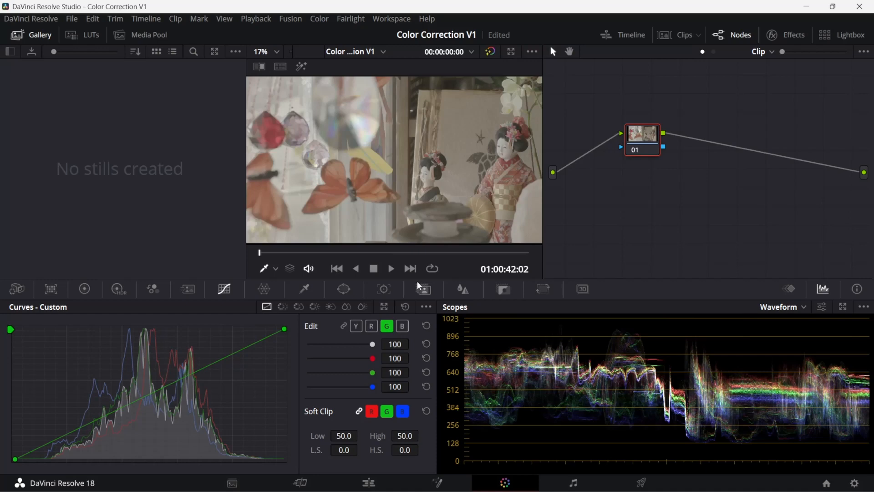
# - Move forward two clips to the hanging crystals shot at 01:01:06:03
pyautogui.click(411, 270)
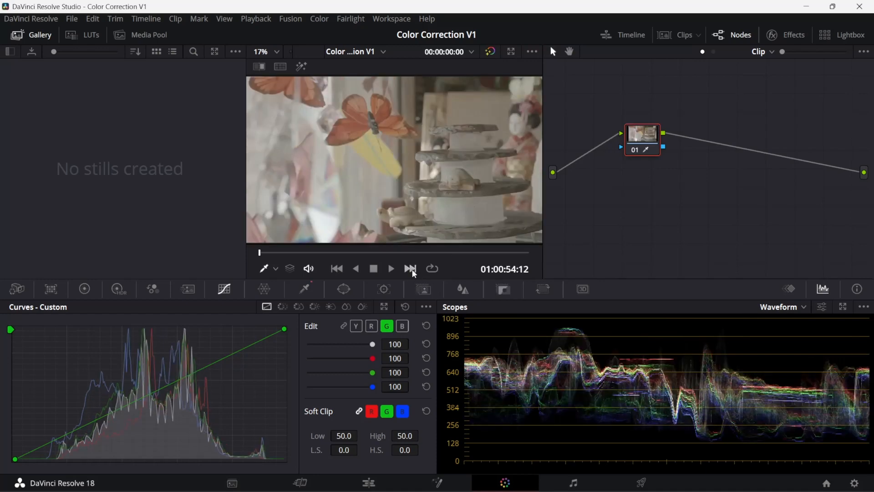
pyautogui.click(412, 269)
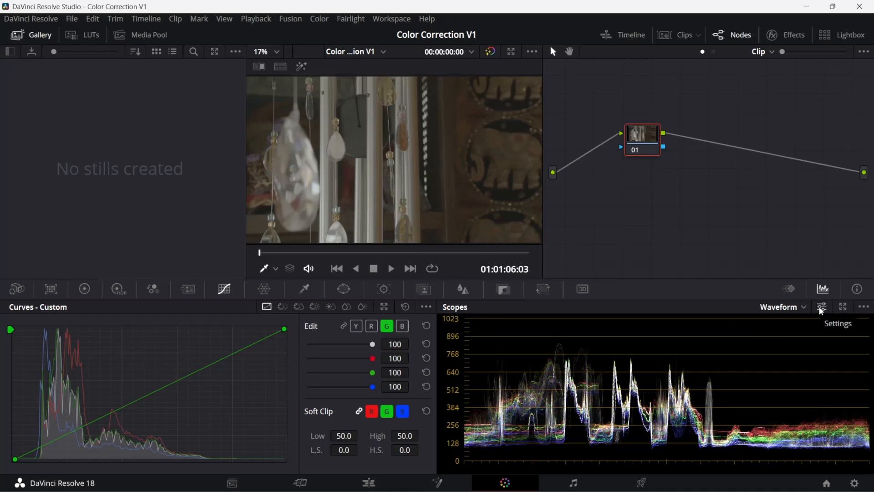
# - Show the scopes docked beside the curves and change their display to Parade
pyautogui.click(843, 307)
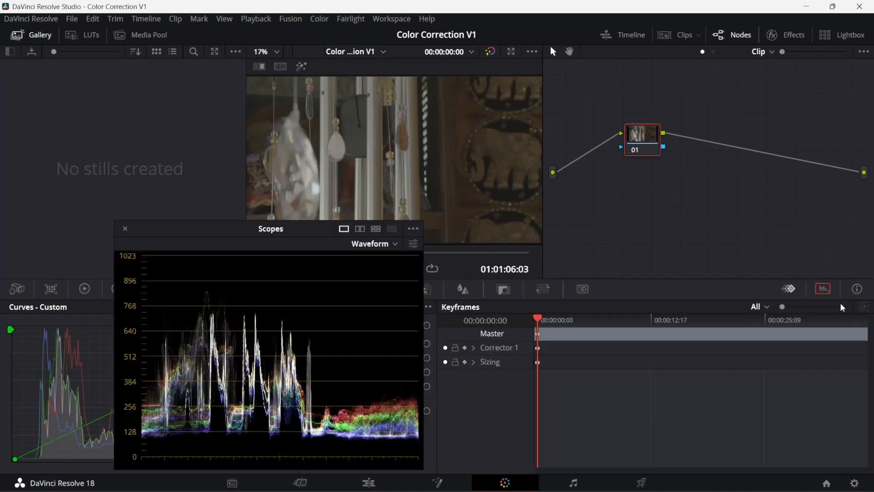
pyautogui.click(816, 290)
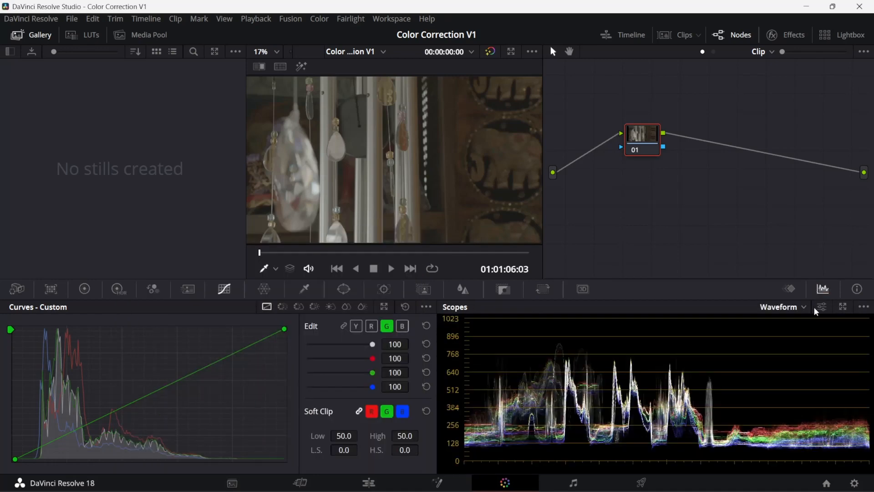
pyautogui.click(803, 311)
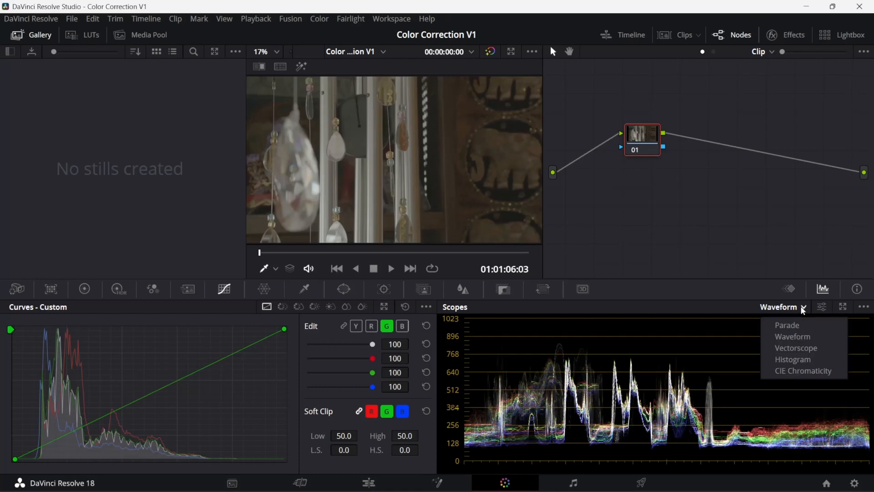
pyautogui.click(796, 327)
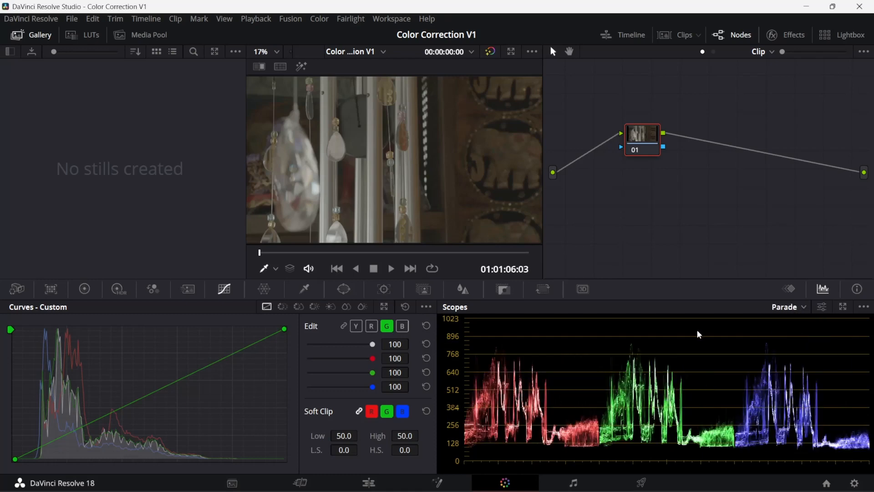
# - Relink the curve channels and pull the white point inward until the parade peaks near the 1023 line
pyautogui.click(343, 325)
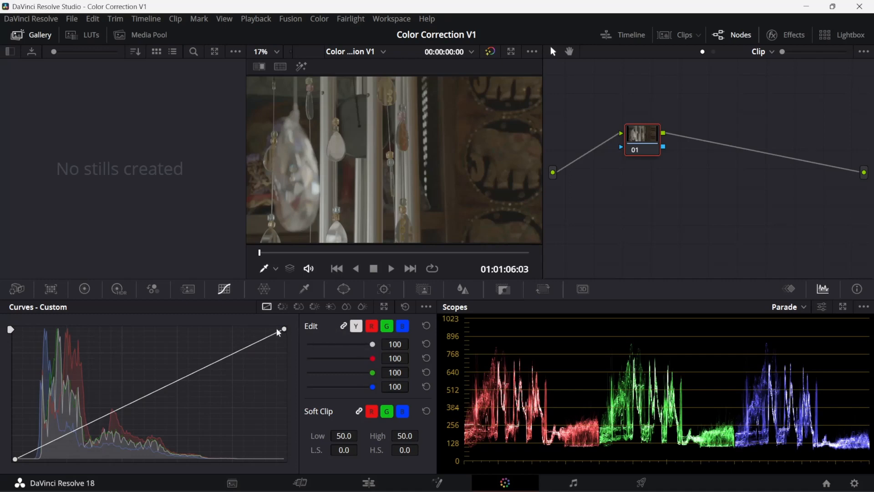
pyautogui.moveTo(285, 329); pyautogui.dragTo(216, 328)
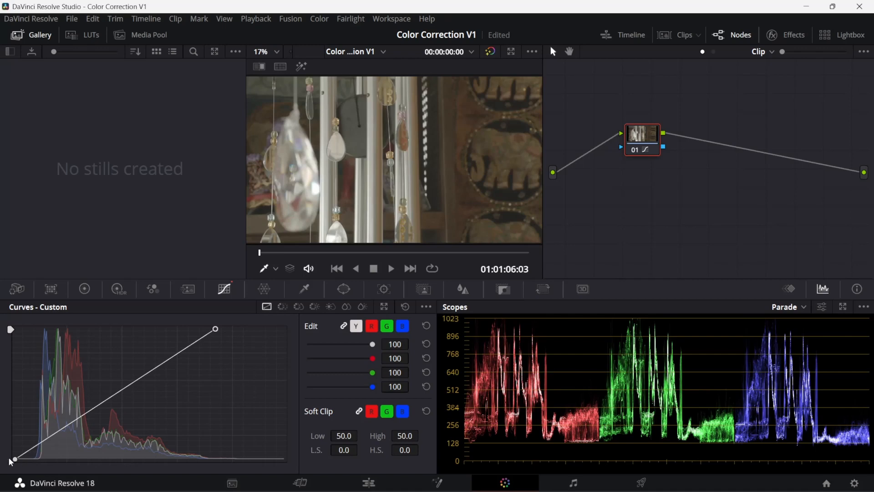
# - Pull the linked curve's black point inward toward the start of the histogram and lift its midtones with a new control point
pyautogui.moveTo(11, 461); pyautogui.dragTo(37, 463)
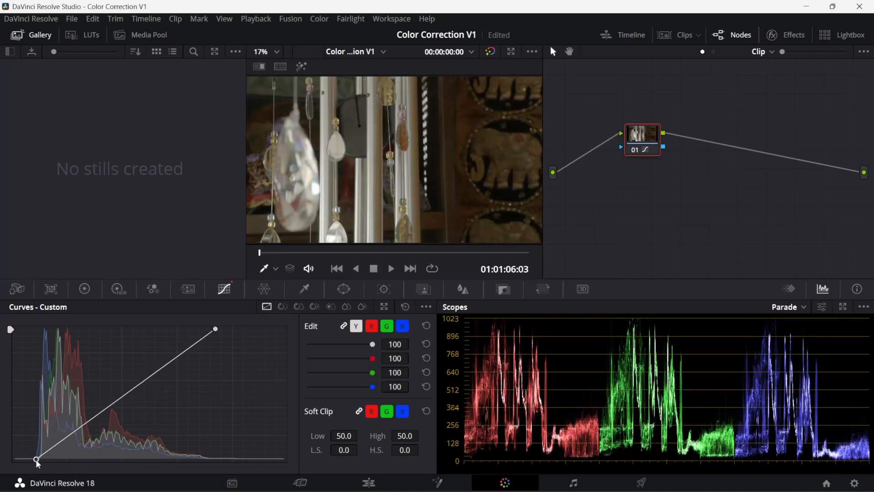
pyautogui.moveTo(138, 389); pyautogui.dragTo(117, 385)
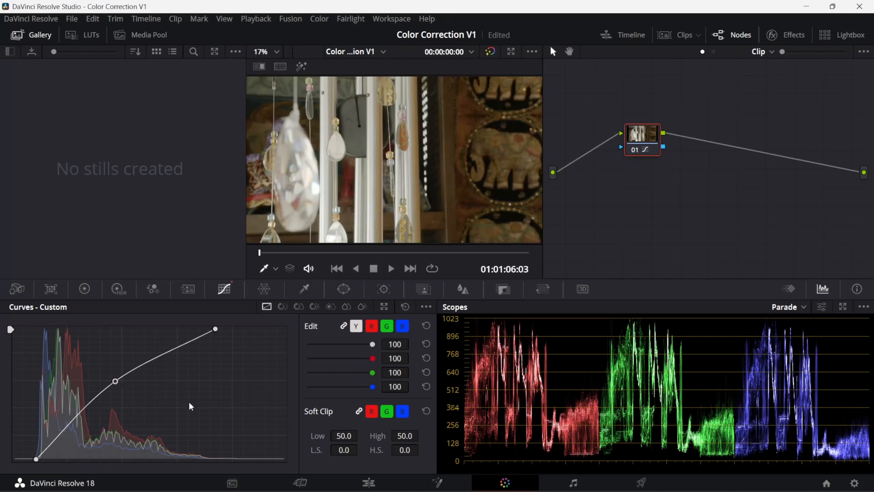
# - Unlink the curve channels, pull the blue, green and red white points slightly inward one by one, and reselect the luma channel
pyautogui.click(344, 326)
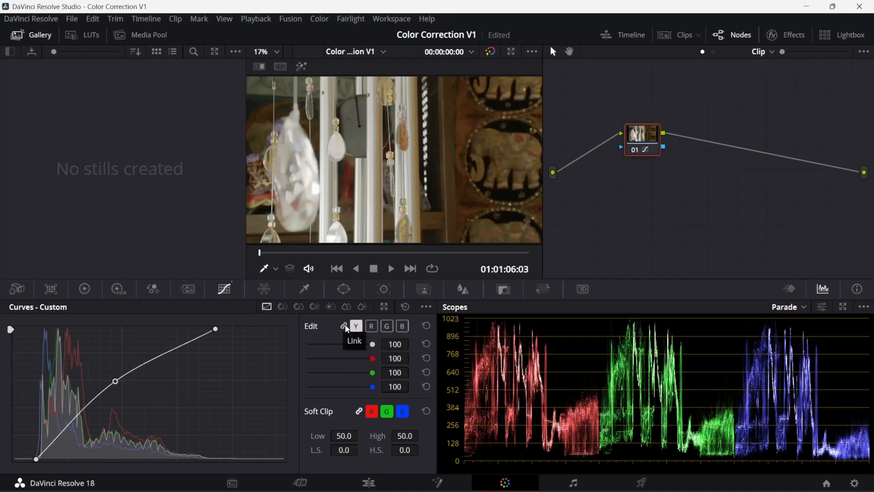
pyautogui.click(403, 326)
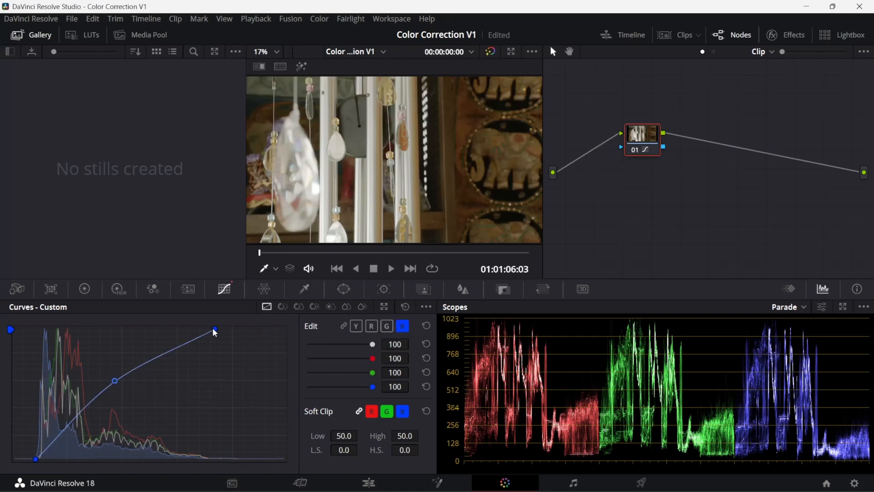
pyautogui.moveTo(215, 330); pyautogui.dragTo(199, 332)
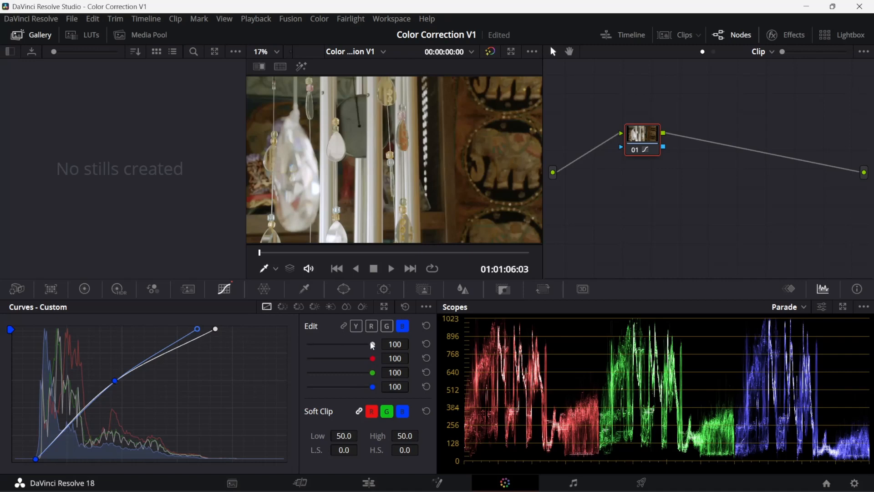
pyautogui.click(385, 328)
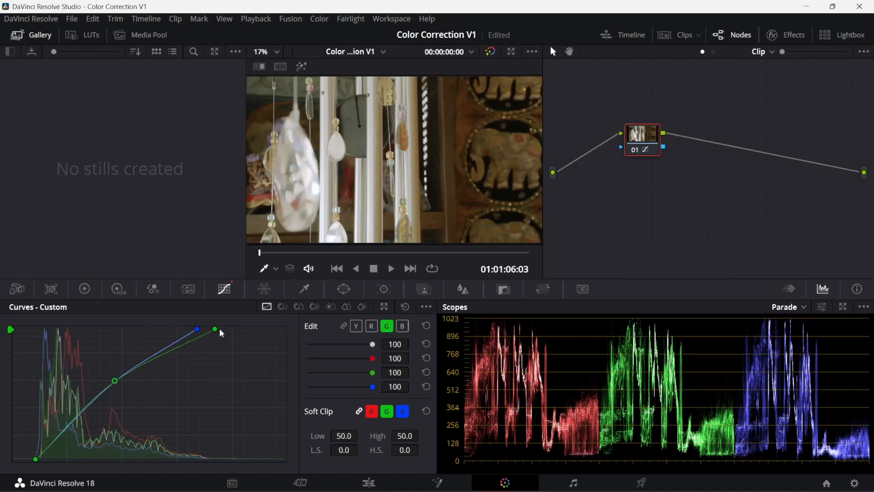
pyautogui.moveTo(215, 328); pyautogui.dragTo(204, 326)
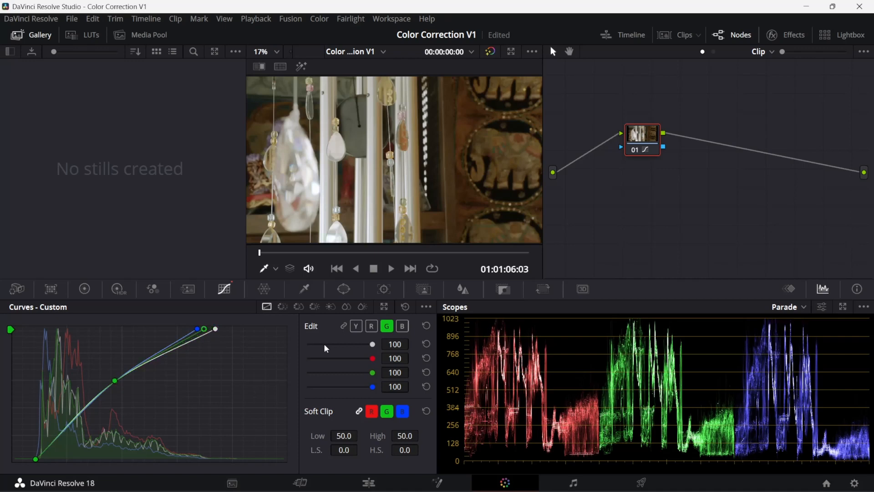
pyautogui.click(372, 325)
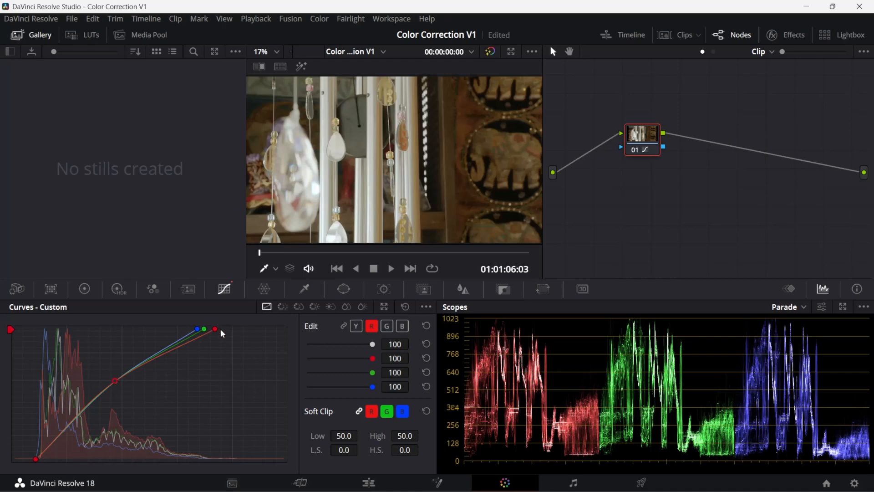
pyautogui.moveTo(216, 327); pyautogui.dragTo(199, 324)
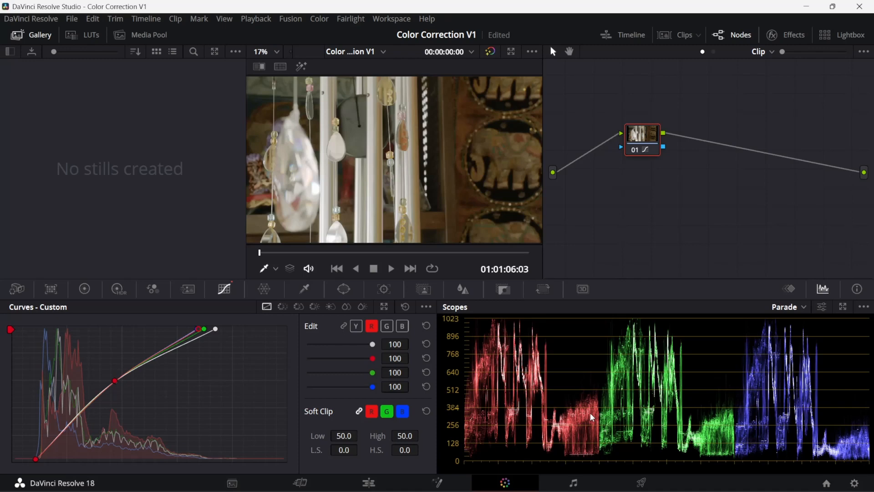
pyautogui.click(356, 327)
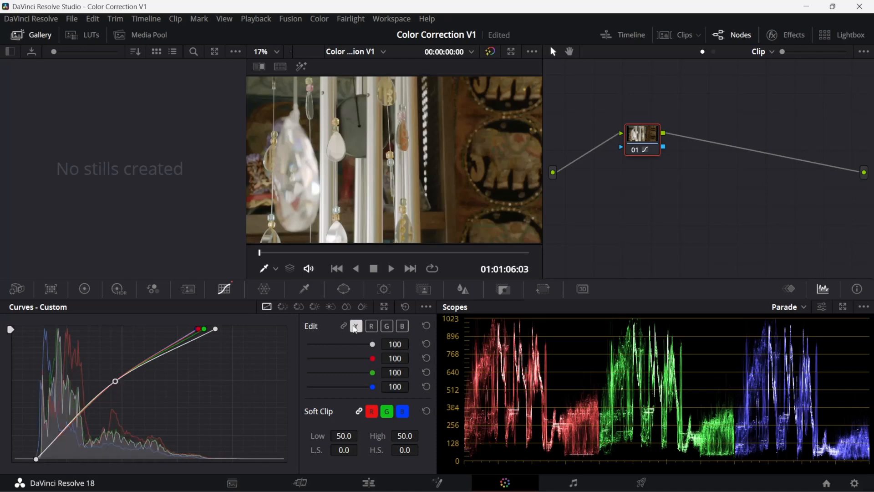
# - Reset all grades and nodes on the crystals clip
pyautogui.click(320, 19)
pyautogui.moveTo(348, 55)
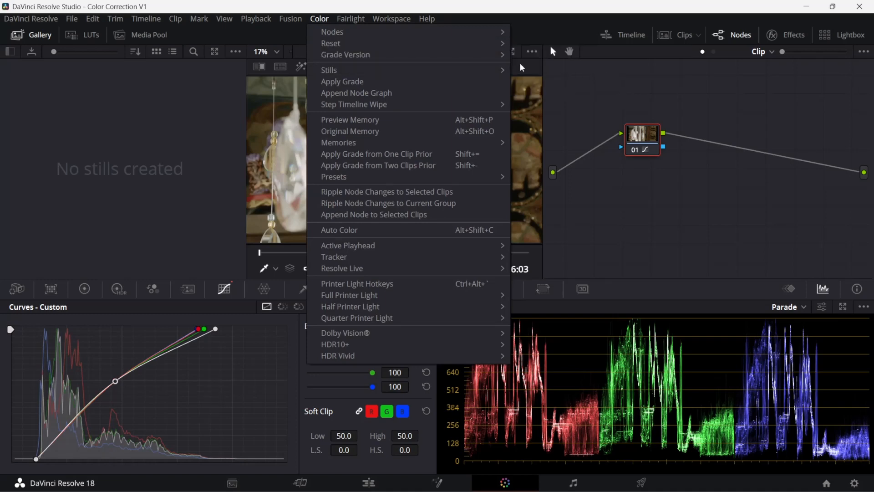
pyautogui.moveTo(387, 53)
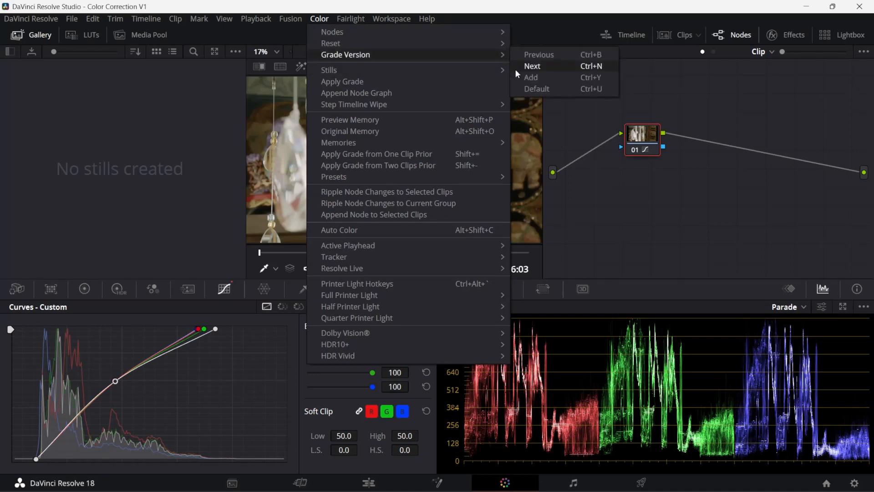
pyautogui.moveTo(495, 44)
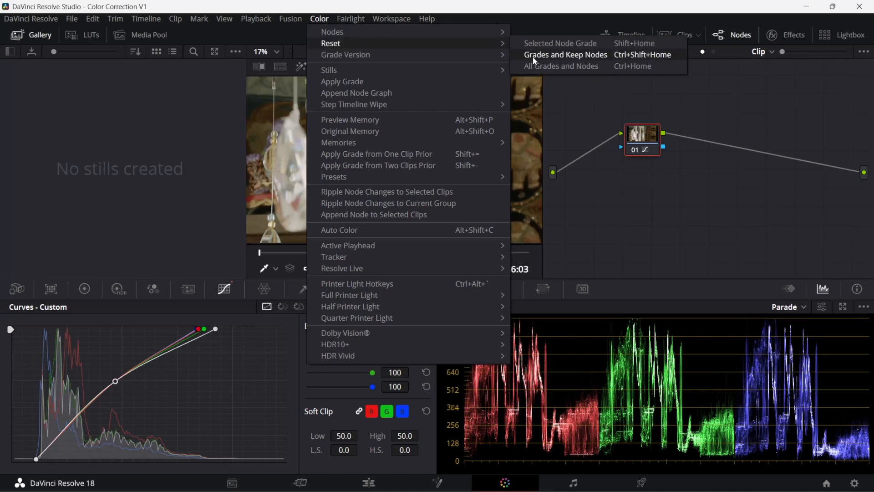
pyautogui.click(540, 67)
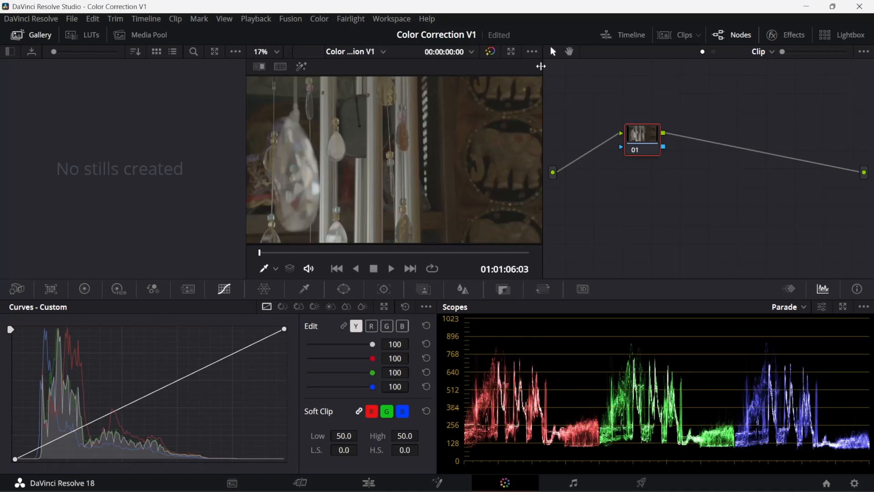
# - Add a point between cyan and blue on the Hue Vs Hue curve and lower it to a hue rotation of about -13.60
pyautogui.click(283, 307)
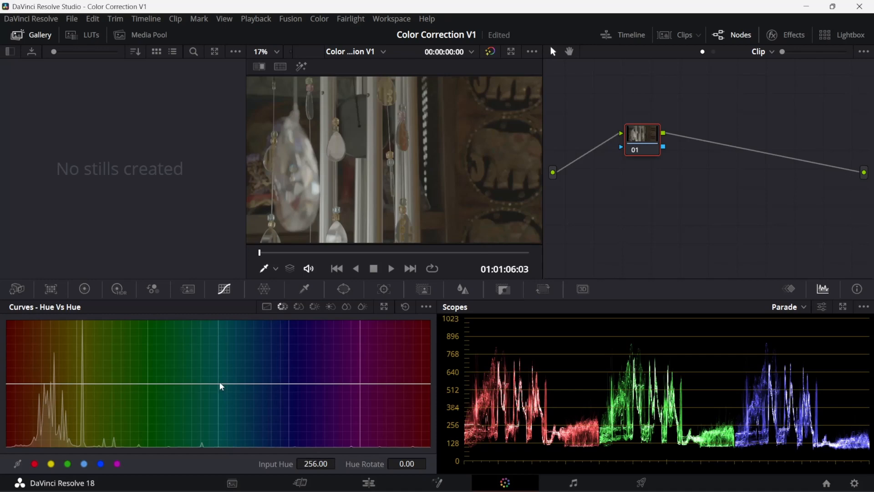
pyautogui.moveTo(219, 386)
pyautogui.mouseDown()
pyautogui.moveTo(220, 345)
pyautogui.moveTo(228, 414)
pyautogui.moveTo(237, 334)
pyautogui.moveTo(242, 367)
pyautogui.moveTo(231, 389)
pyautogui.mouseUp()
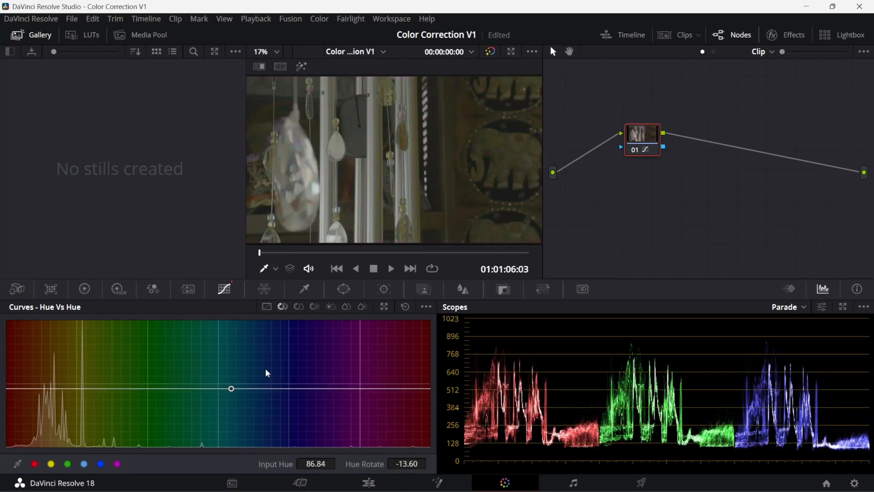
# - Add points at cyan, blue and green on the Hue Vs Sat curve and raise the cyan point to increase its saturation
pyautogui.click(299, 307)
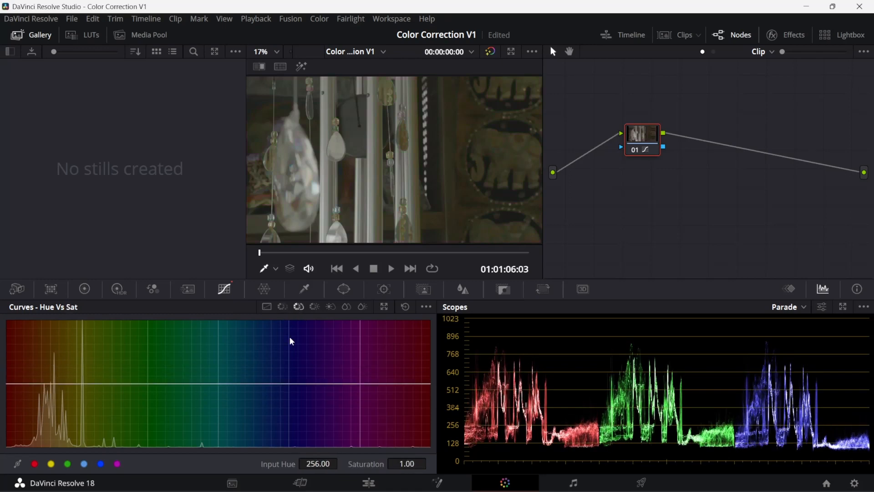
pyautogui.moveTo(219, 385)
pyautogui.mouseDown()
pyautogui.moveTo(218, 343)
pyautogui.moveTo(220, 402)
pyautogui.moveTo(239, 362)
pyautogui.moveTo(217, 383)
pyautogui.mouseUp()
pyautogui.click(286, 385)
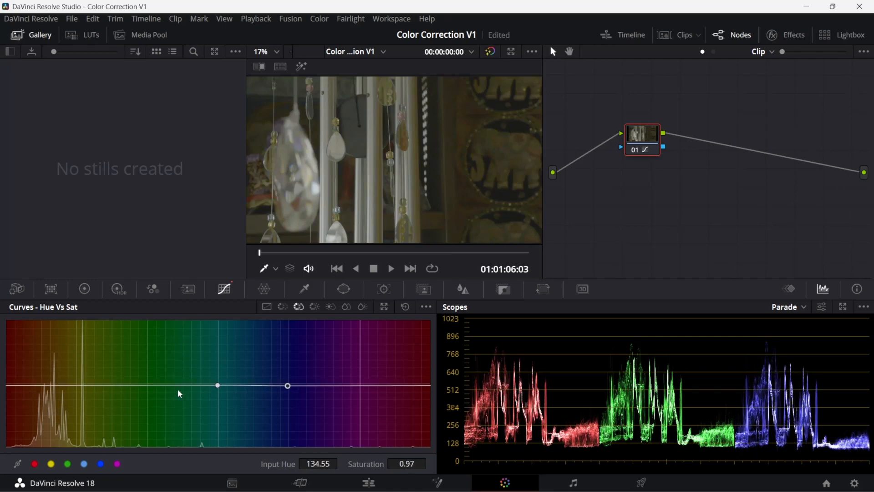
pyautogui.click(148, 385)
pyautogui.moveTo(220, 384); pyautogui.dragTo(220, 342)
# - View the Hue Vs Lum curve and return to the Custom curves
pyautogui.click(314, 307)
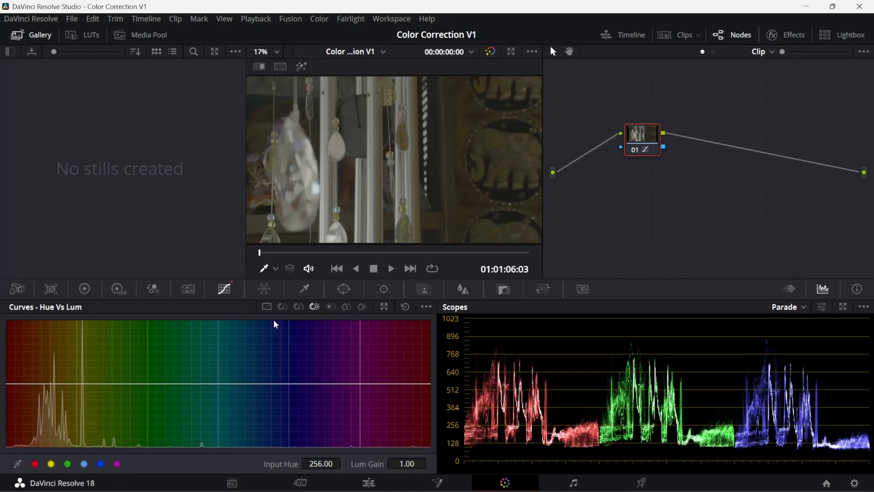
pyautogui.click(267, 307)
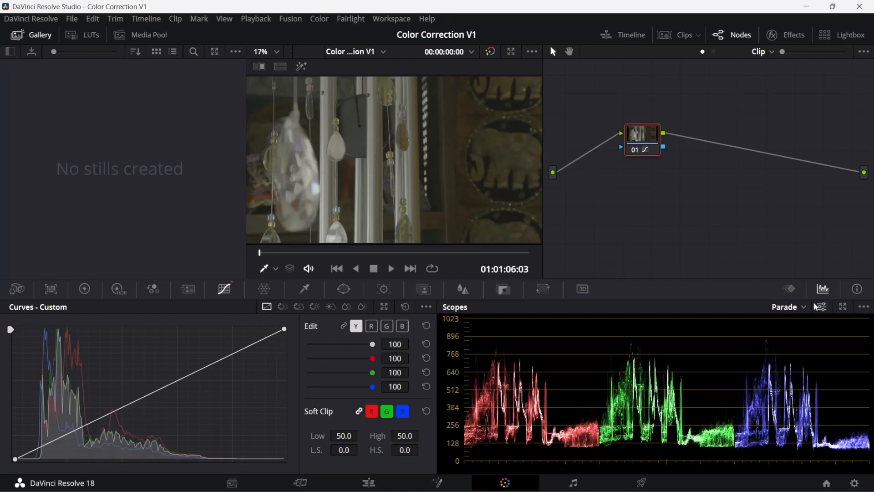
# - Set the scopes to Waveform and go back to the butterfly clip at 01:00:54:12
pyautogui.click(803, 308)
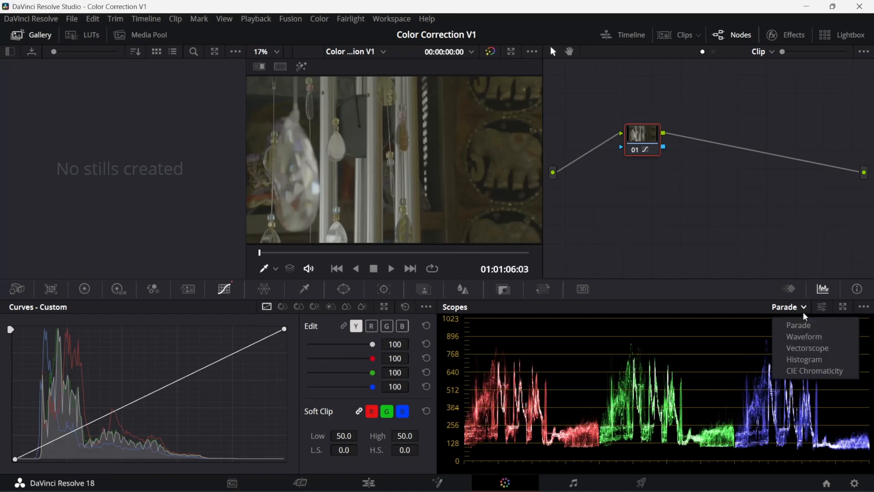
pyautogui.click(804, 338)
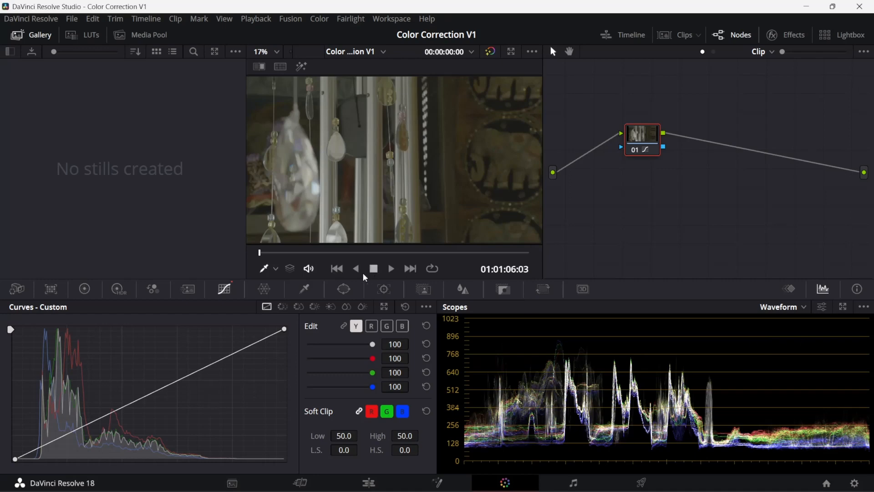
pyautogui.click(337, 270)
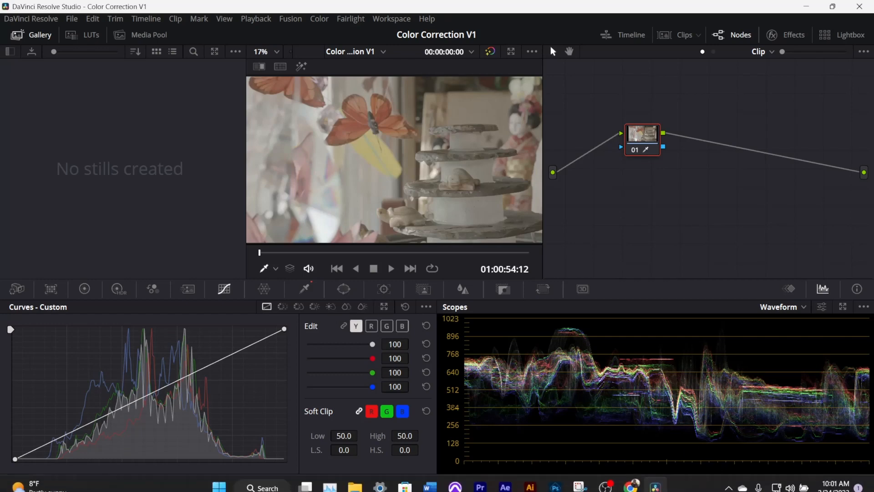
# - Switch to the Udemy course page in Chrome and look through the course content around Section 18, RGB Curves - Controlling Colors
pyautogui.click(631, 486)
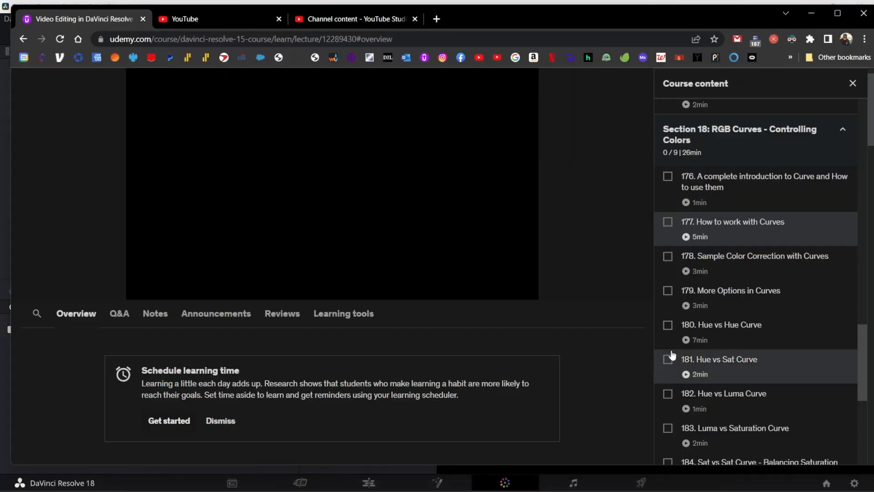
pyautogui.scroll(7, 696, 357)
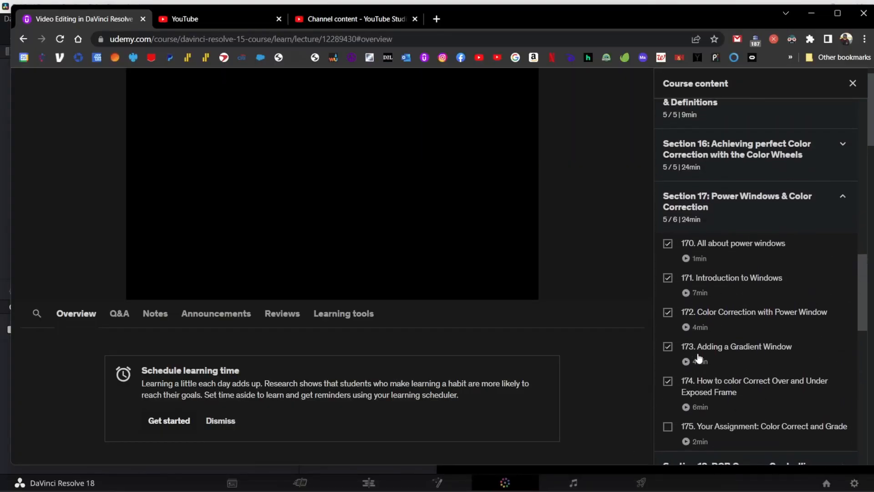
pyautogui.scroll(-4, 698, 357)
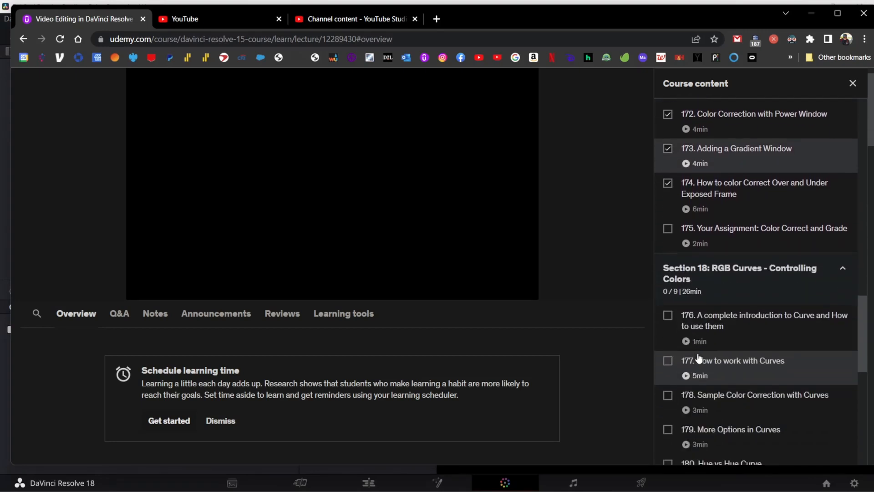
pyautogui.scroll(-5, 698, 357)
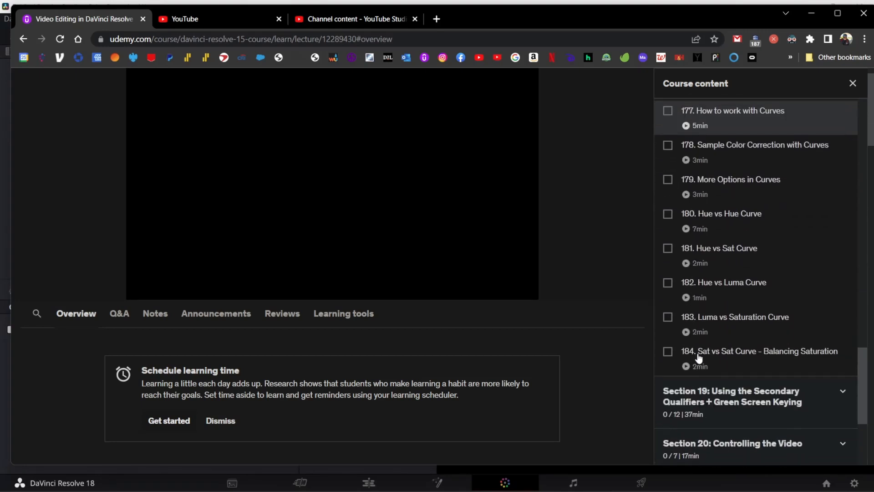
pyautogui.scroll(-3, 698, 358)
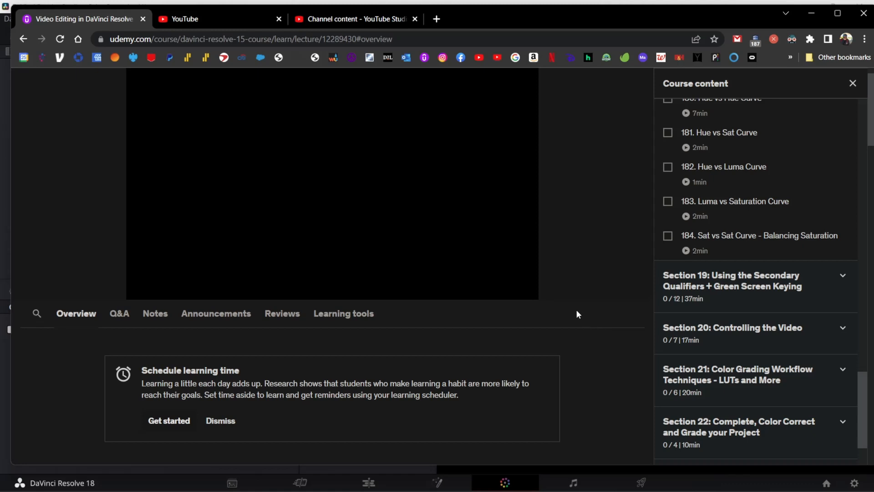
pyautogui.moveTo(466, 281)
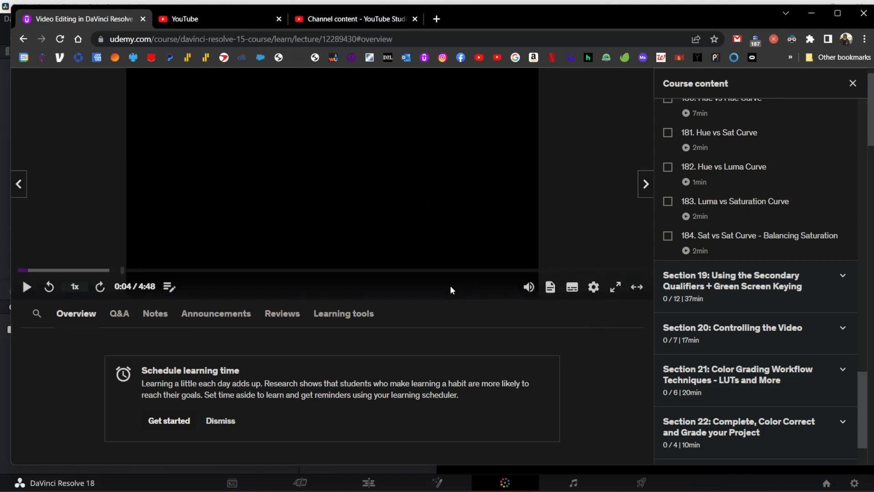